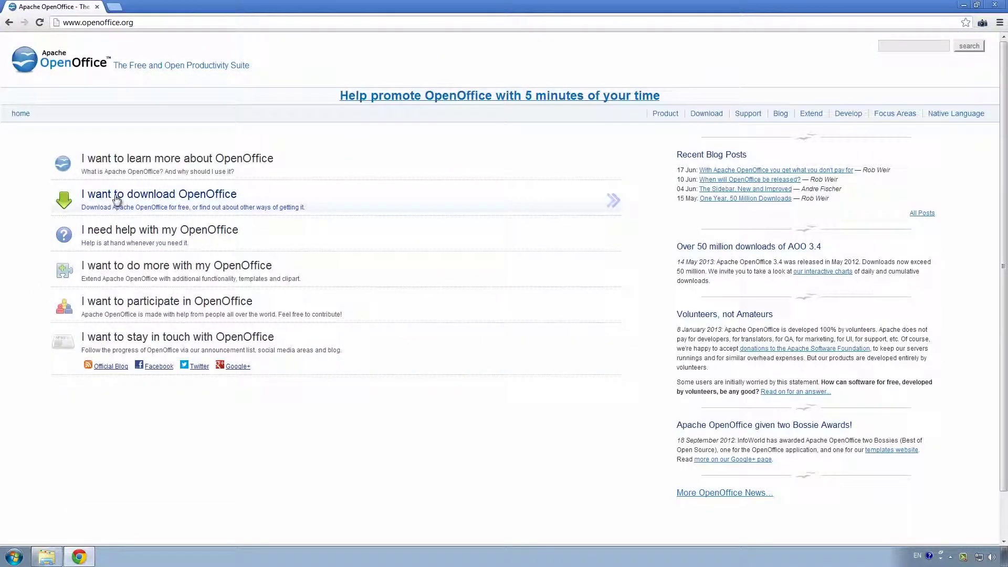
- Follow openoffice.org's download link for Apache OpenOffice 3.4.1 for Windows to SourceForge
left_click(118, 198)
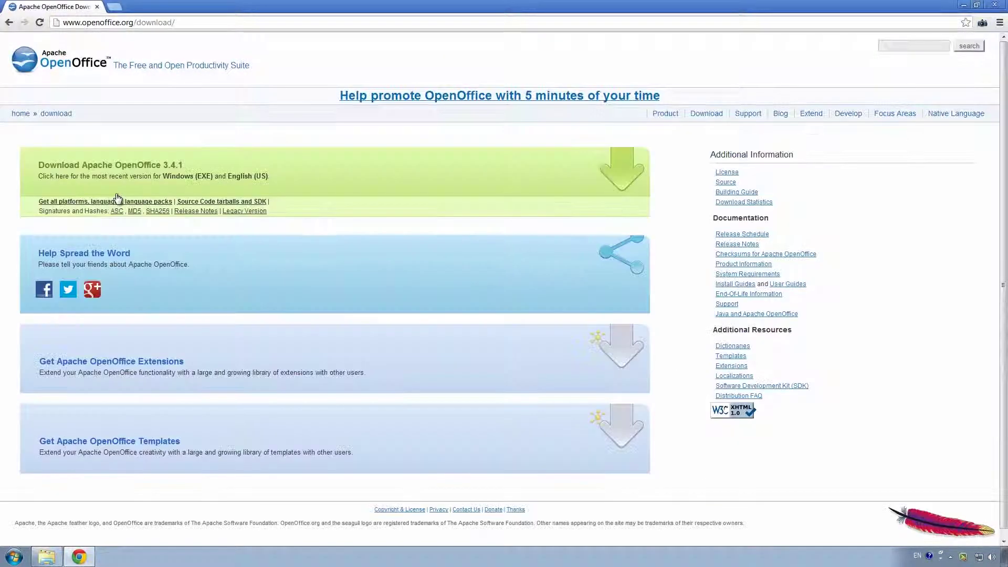
left_click(59, 166)
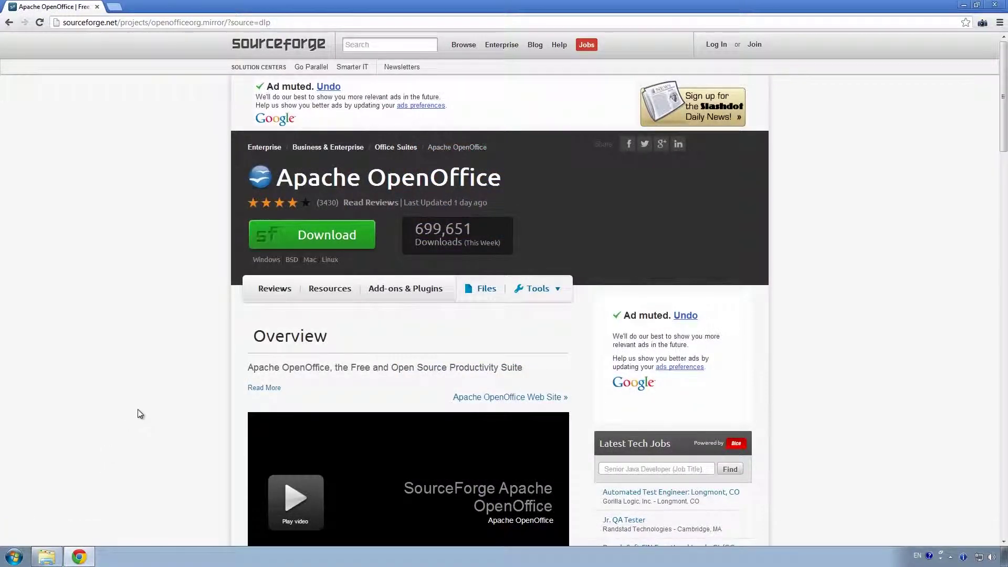
- Unpack to the default folder and install OpenOffice.org 3.4.1 with the Typical setup, then finish
left_click(558, 363)
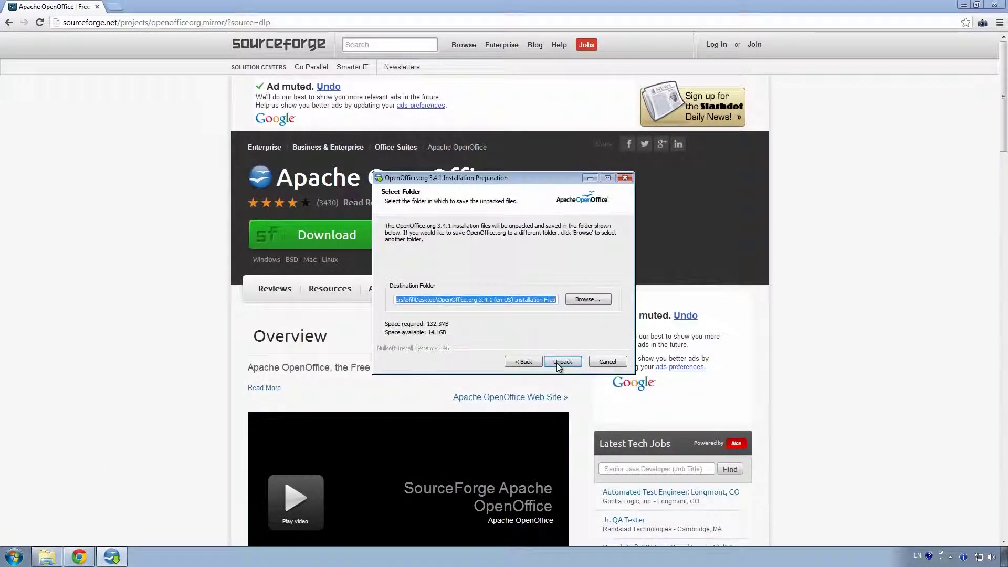
left_click(558, 363)
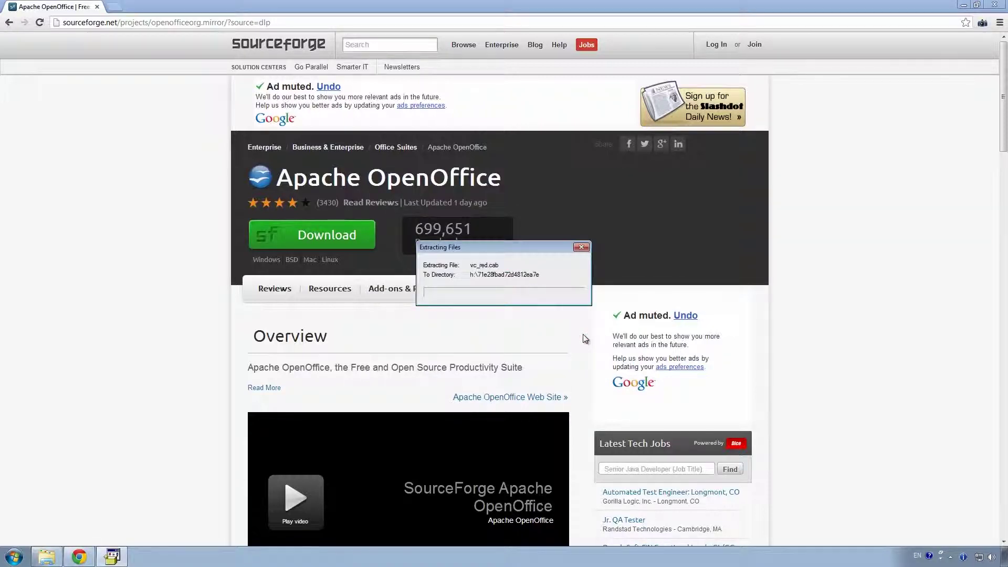
left_click(561, 363)
left_click(562, 364)
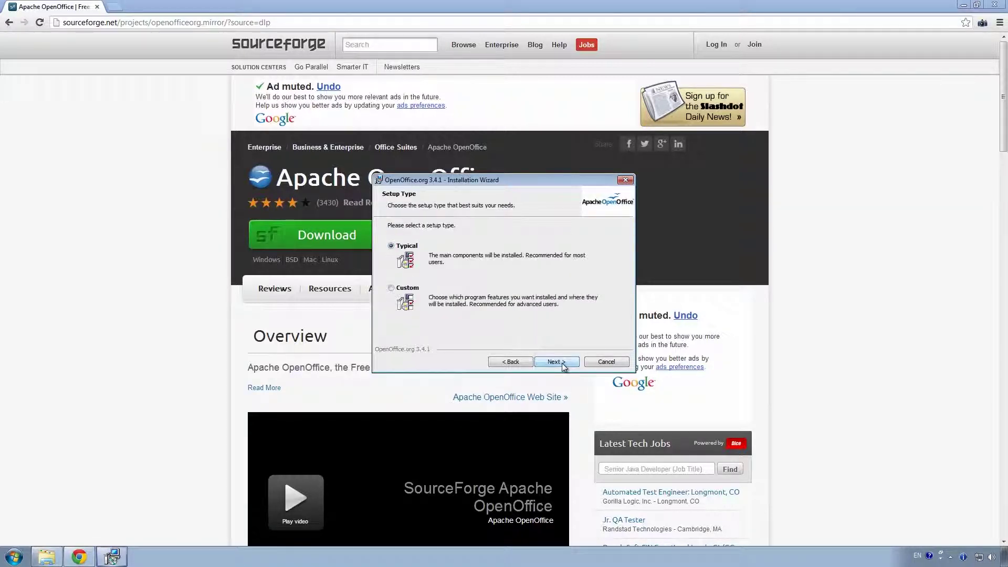
left_click(562, 363)
left_click(557, 362)
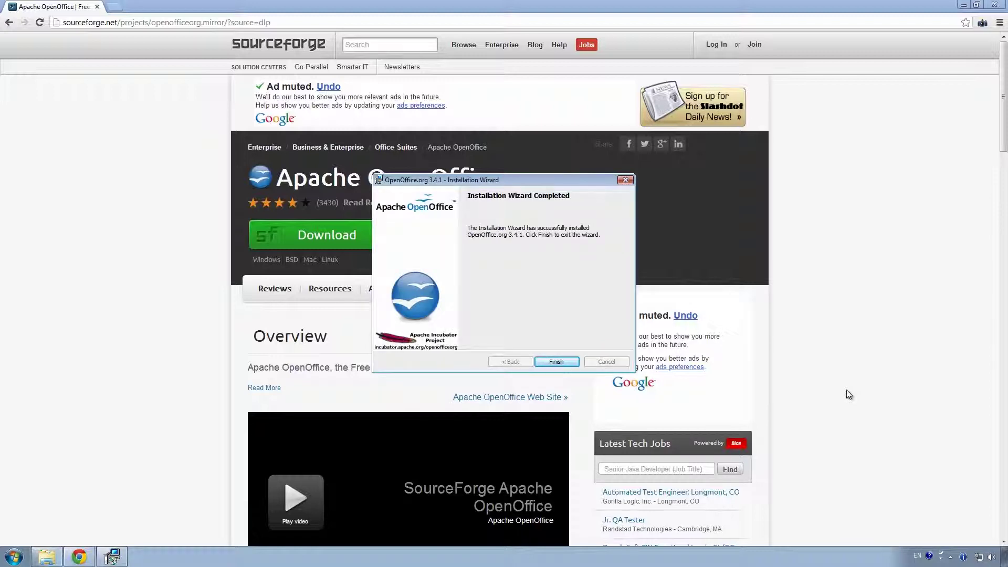
left_click(557, 362)
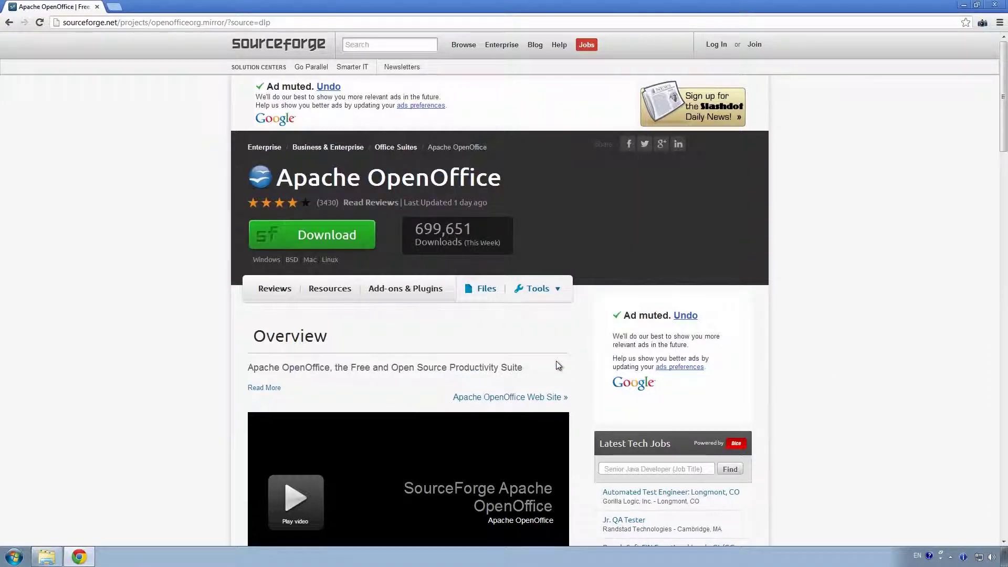
- Go to coretechnologies.com and download the 4.1 MB AlwaysUp installer from its product page
left_click(147, 25)
type("coretechnologies.com")
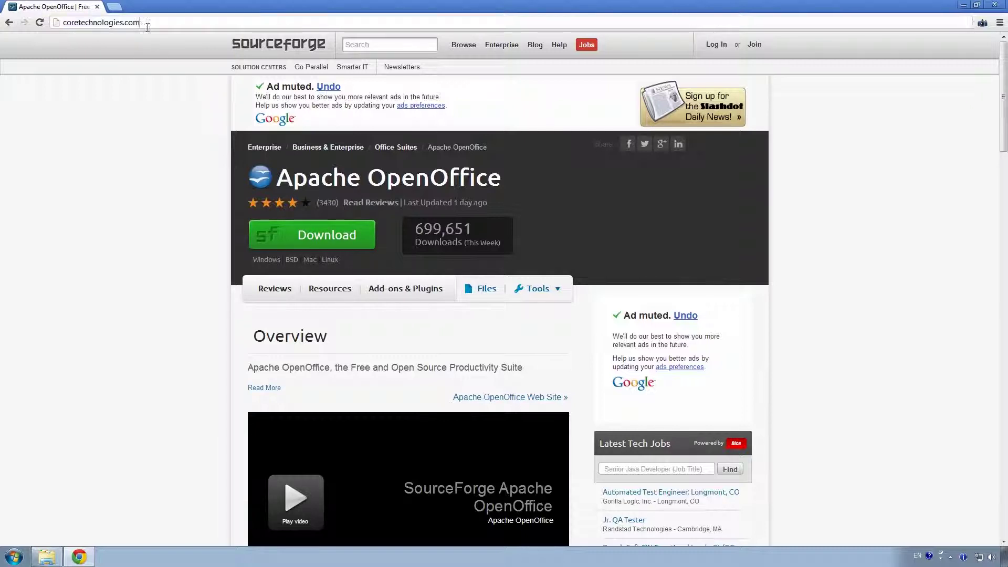
key("Return")
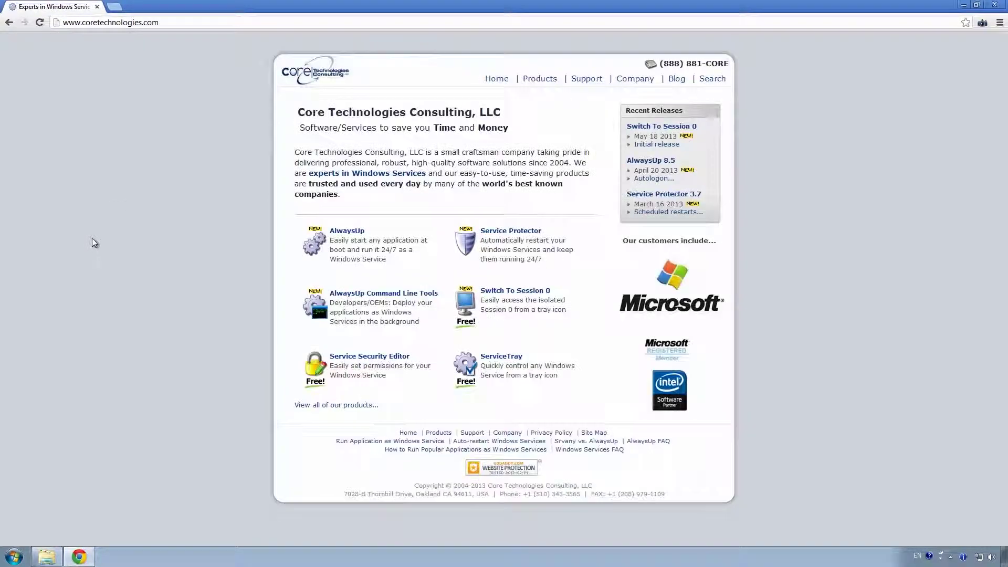
left_click(339, 234)
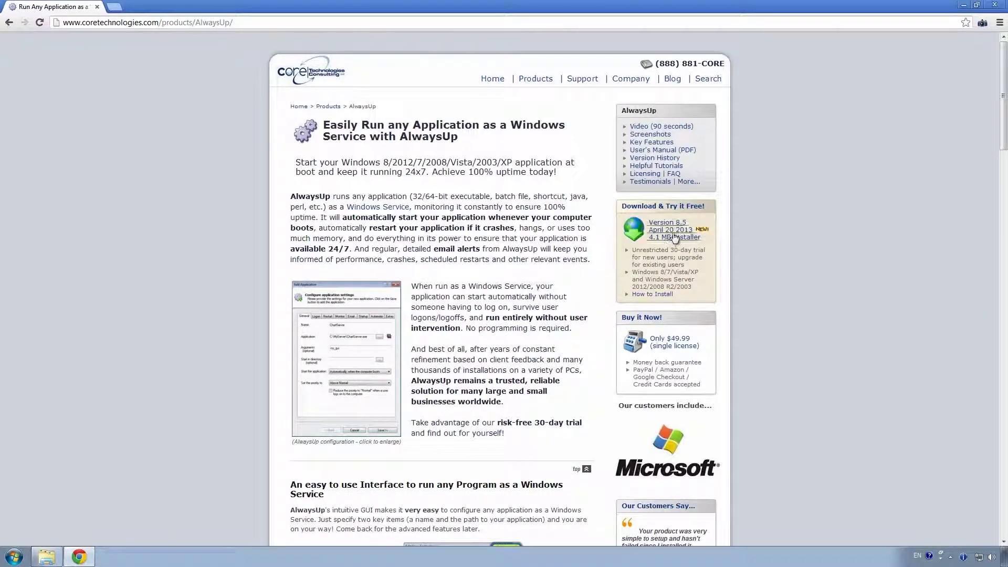
left_click(674, 237)
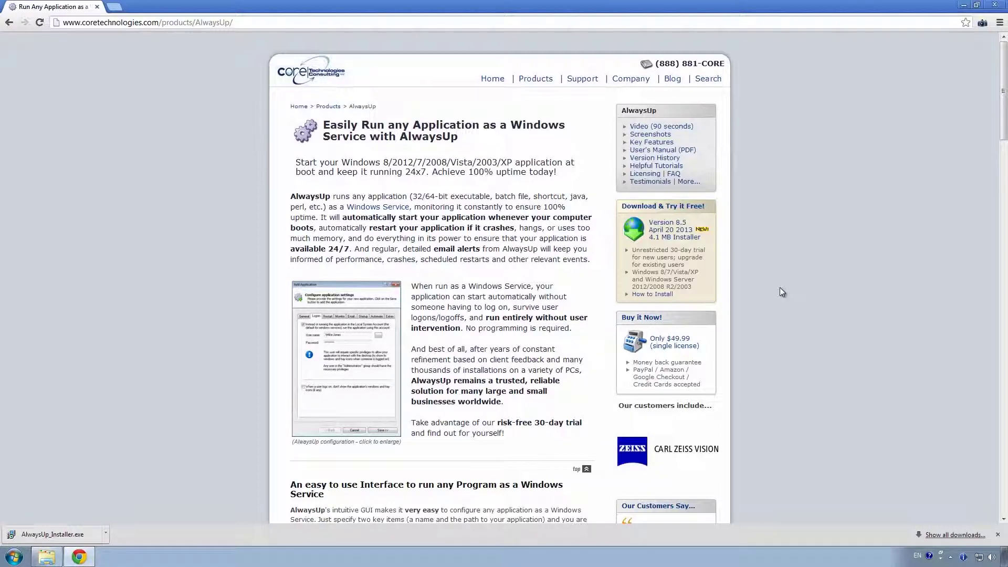
- Run AlwaysUp_Installer.exe, accept the license, install with a desktop icon, and launch AlwaysUp
left_click(58, 534)
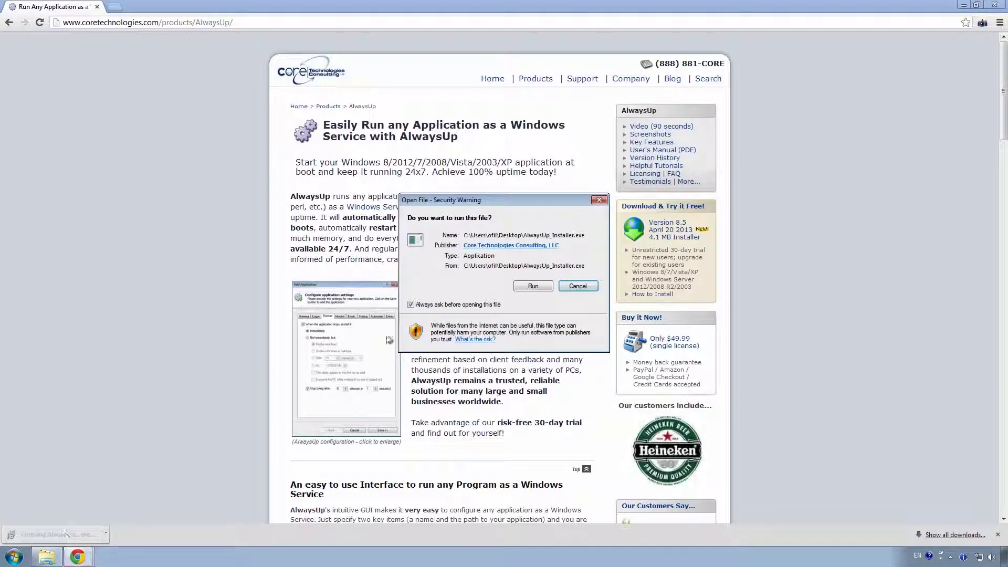
left_click(525, 290)
left_click(562, 362)
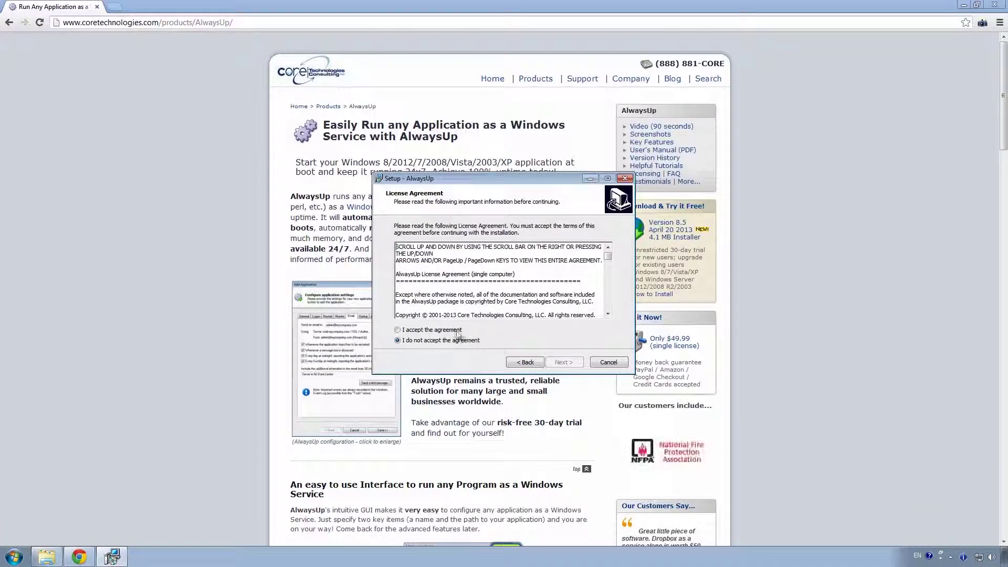
left_click(456, 331)
left_click(561, 362)
left_click(560, 362)
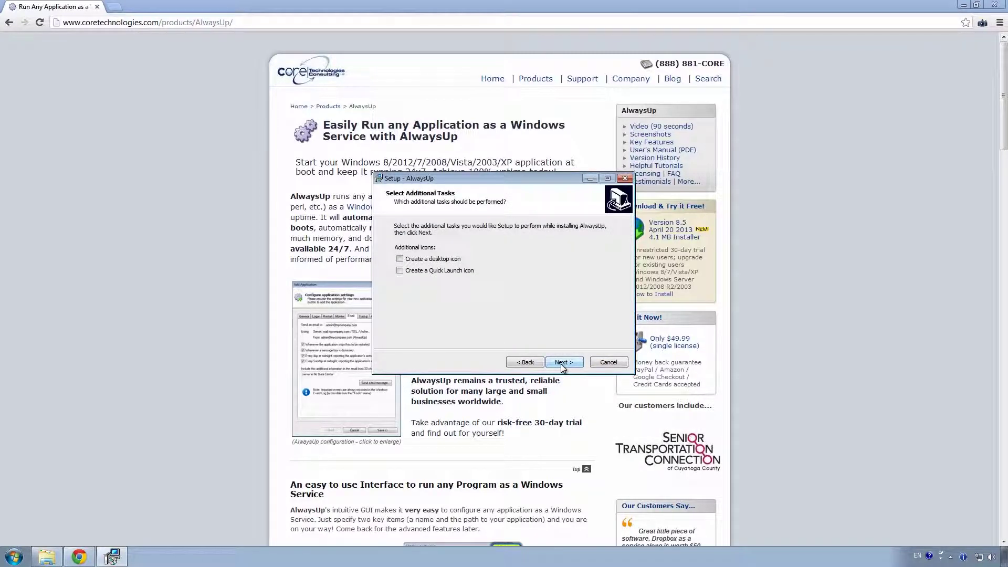
left_click(562, 363)
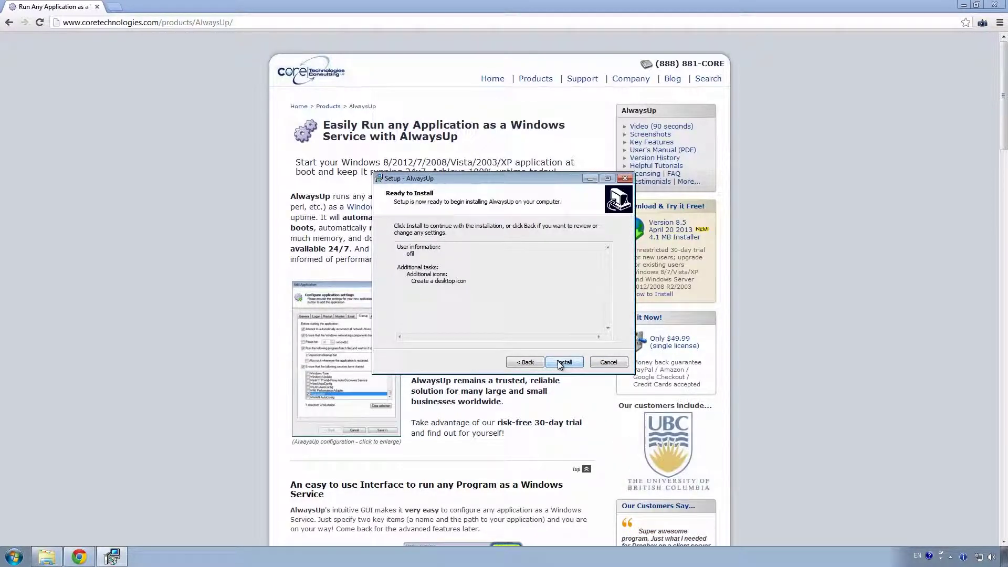
left_click(560, 363)
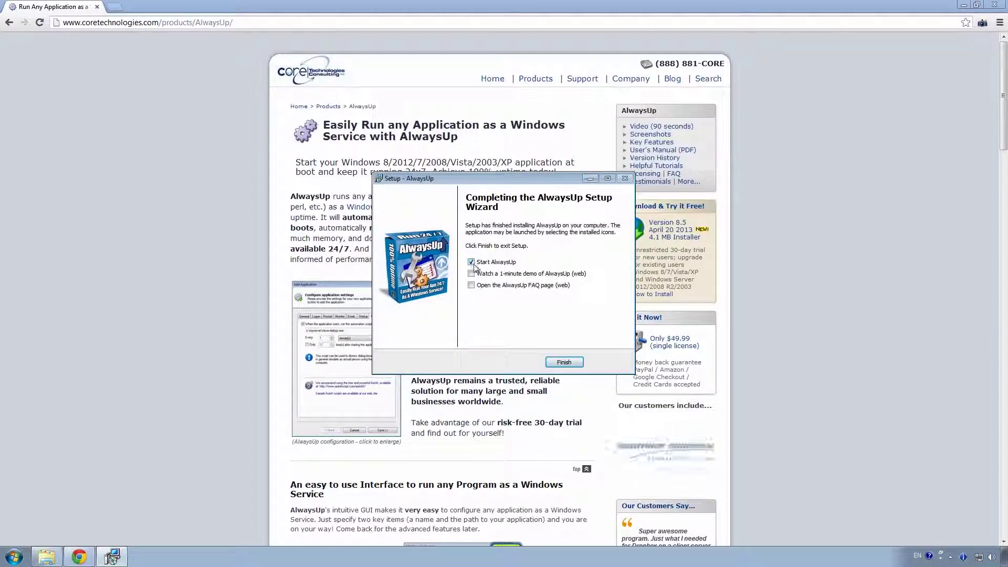
left_click(559, 362)
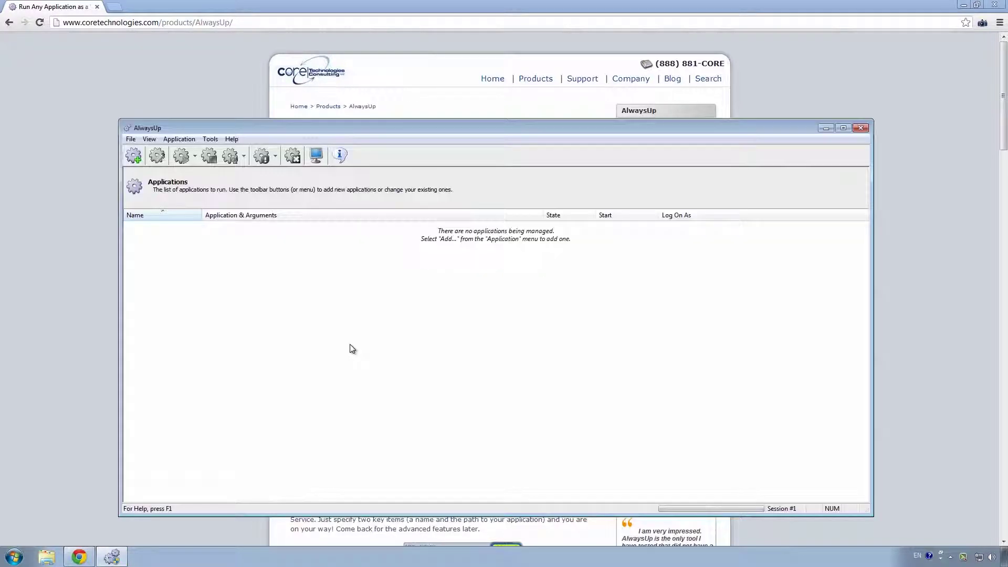
- Add an application for OpenOffice.org 3\program\soffice.exe with arguments -headless -accept=socket,host=0,port=8100;urp;
left_click(180, 137)
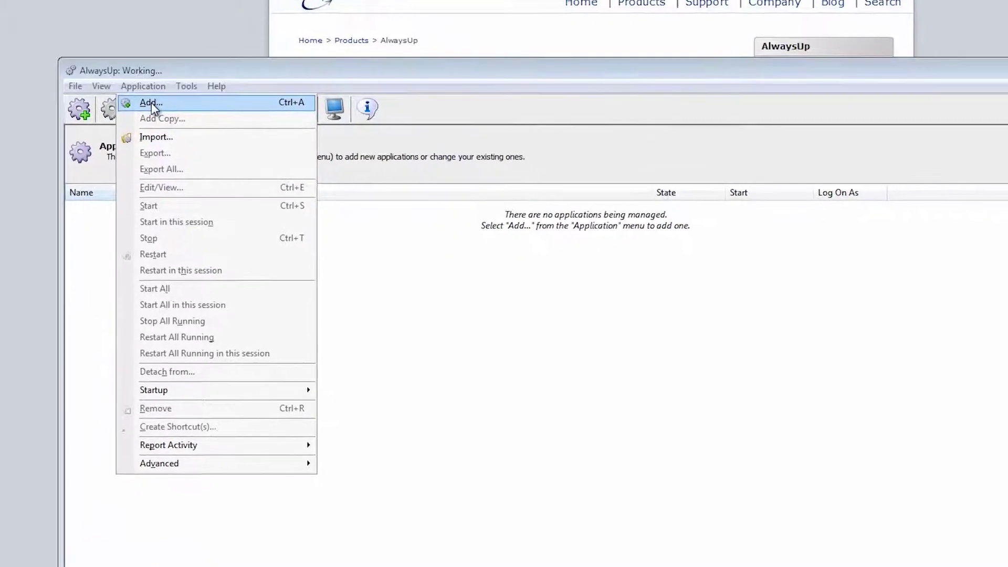
left_click(151, 104)
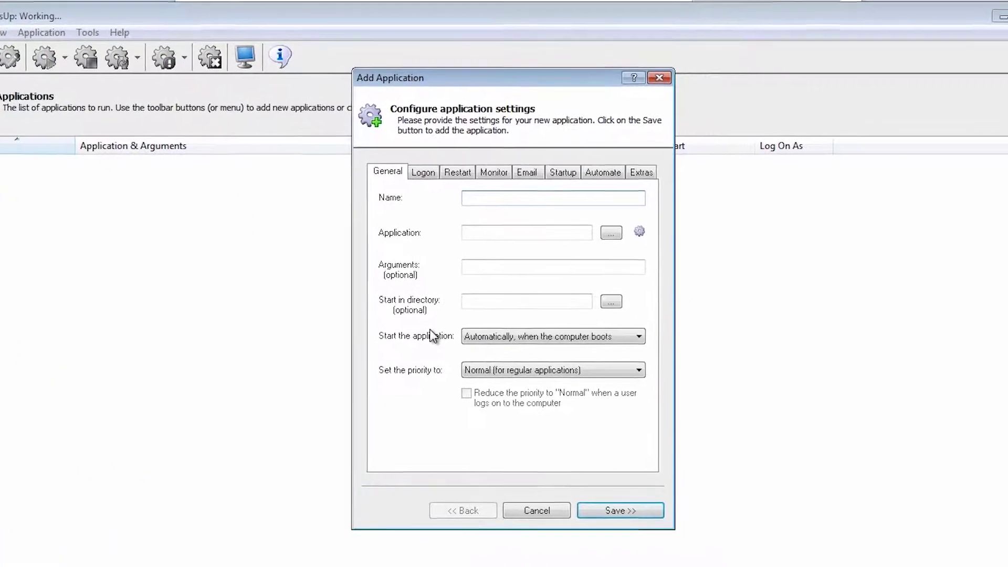
left_click(479, 227)
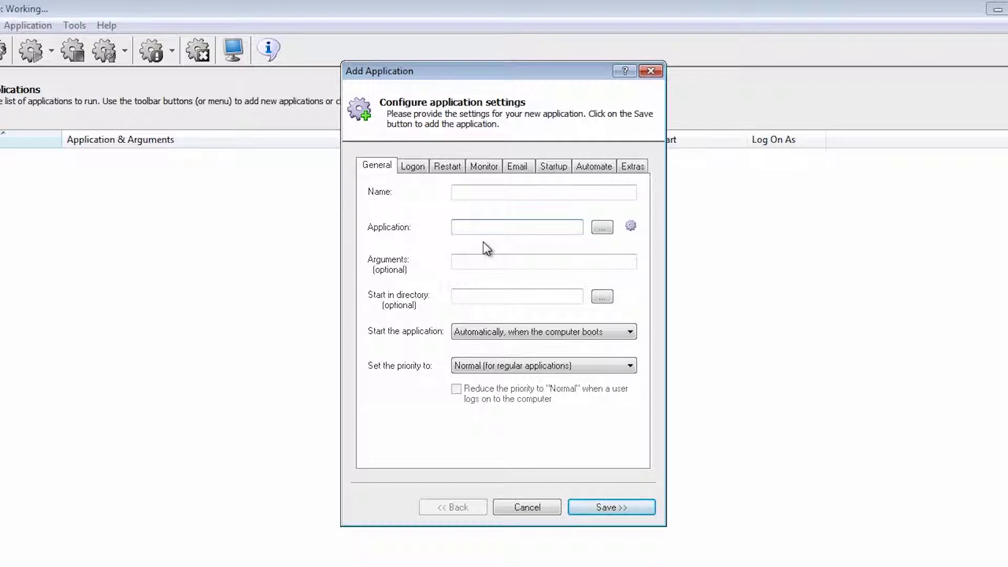
key("ctrl+v")
left_click_drag(462, 229, 435, 229)
left_click(470, 229)
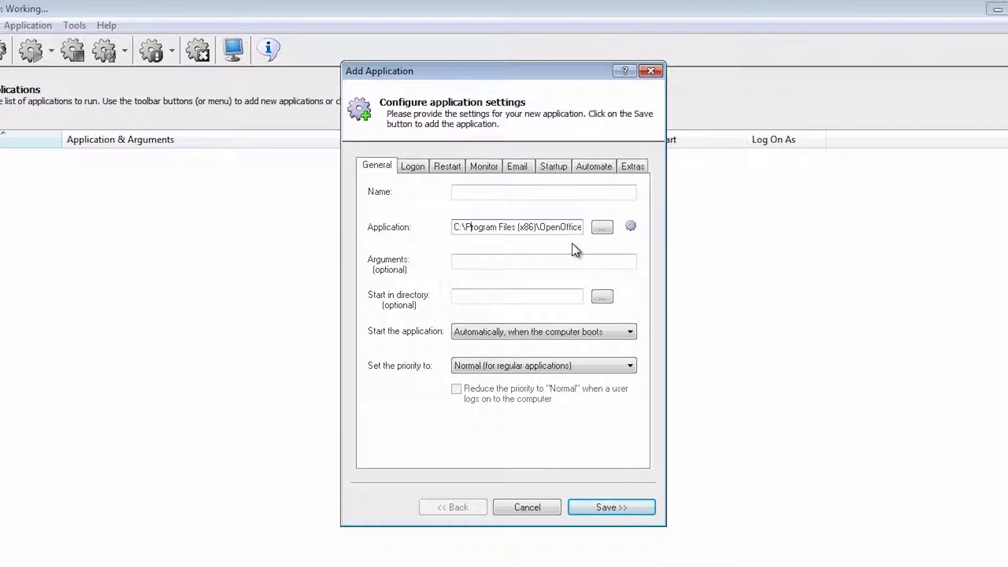
left_click_drag(573, 227, 588, 227)
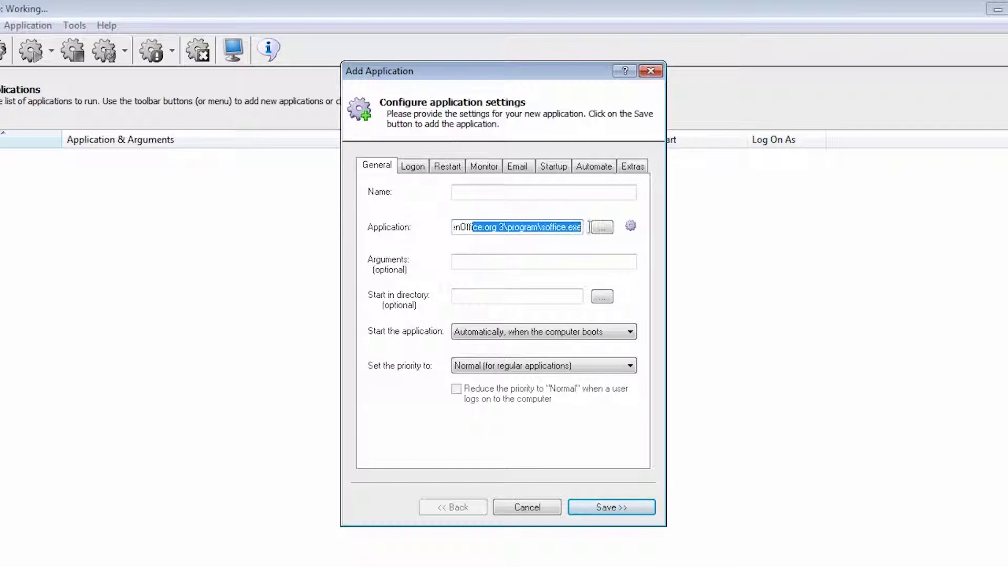
left_click(570, 262)
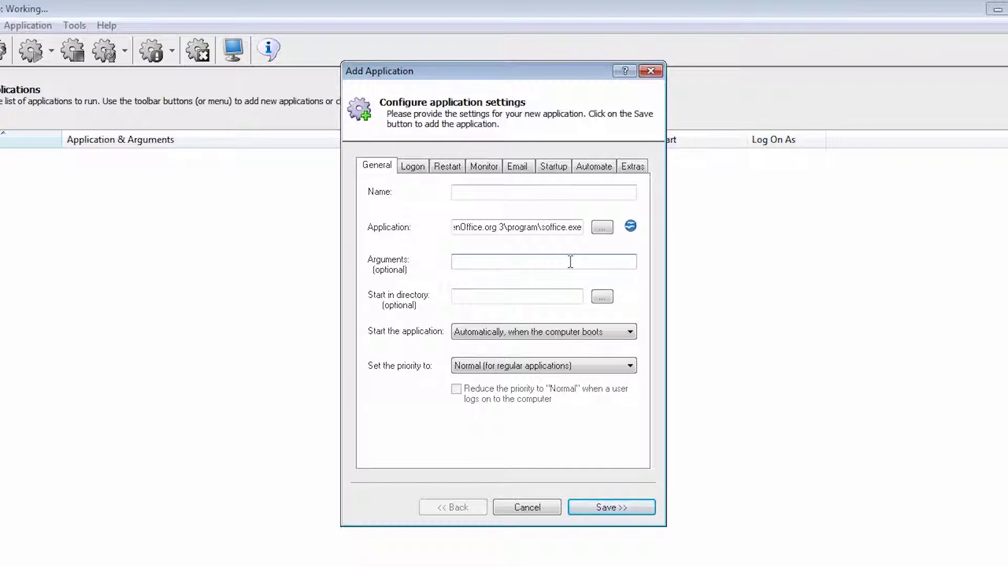
type("-headless -accept=socket,host=0,port=8100;urp;")
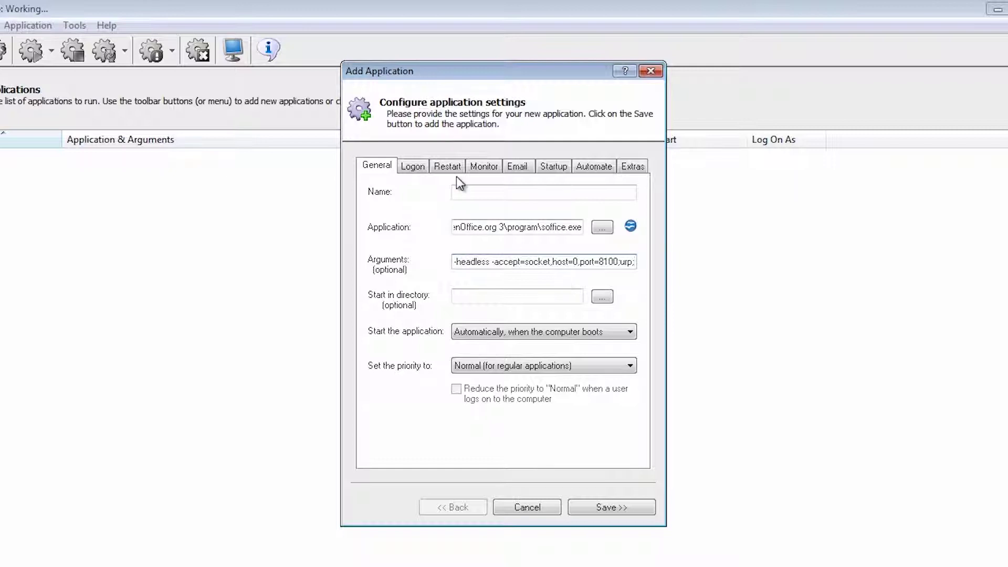
- Rename the application entry from Soffice to 'OpenOffice Server'
left_click(492, 194)
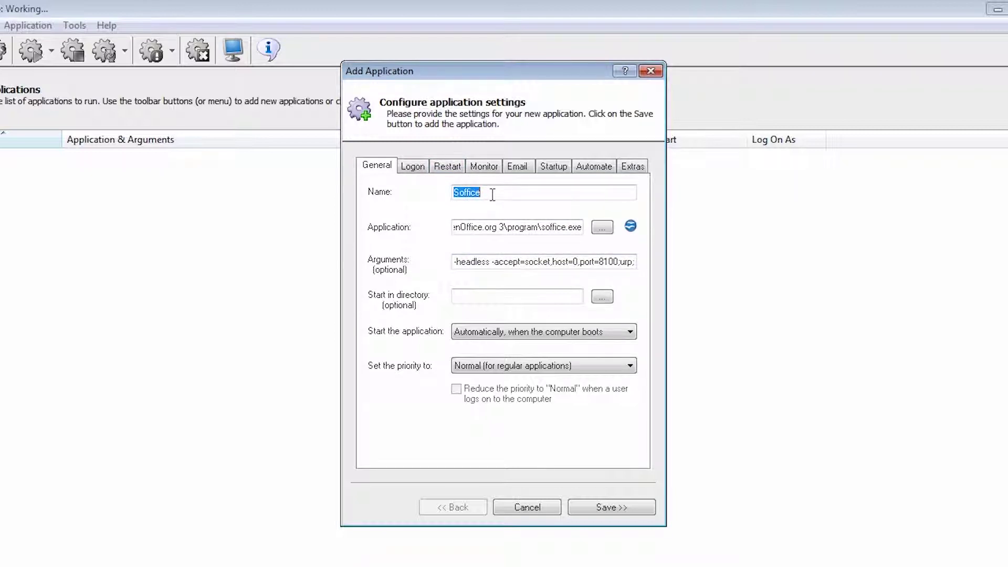
left_click_drag(492, 193, 411, 194)
key("BackSpace")
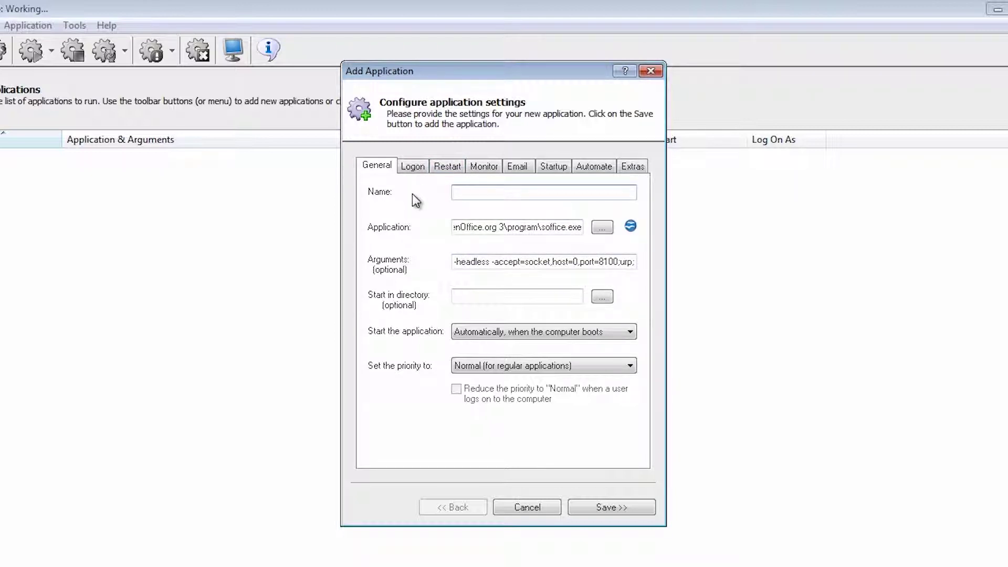
type("OpenOffice Server")
- Run it under a specific user account with its password, and wait for networking before starting
left_click(405, 167)
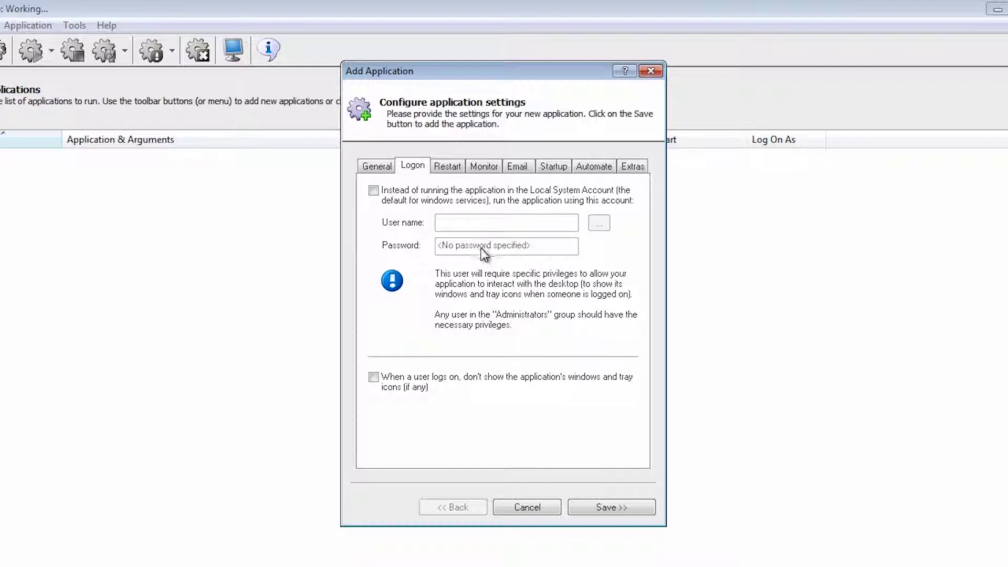
left_click(374, 190)
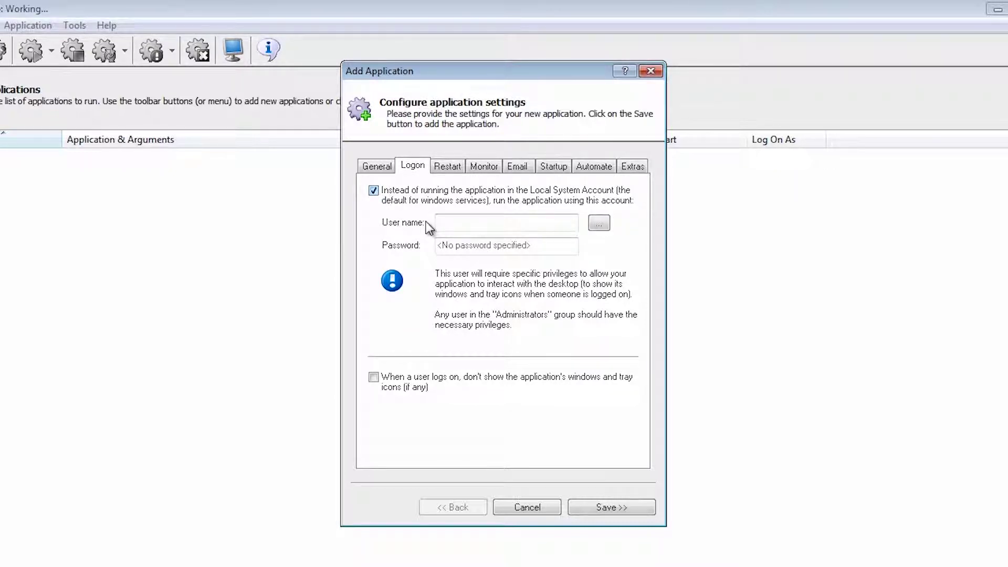
left_click(483, 222)
type("ofil")
left_click(499, 245)
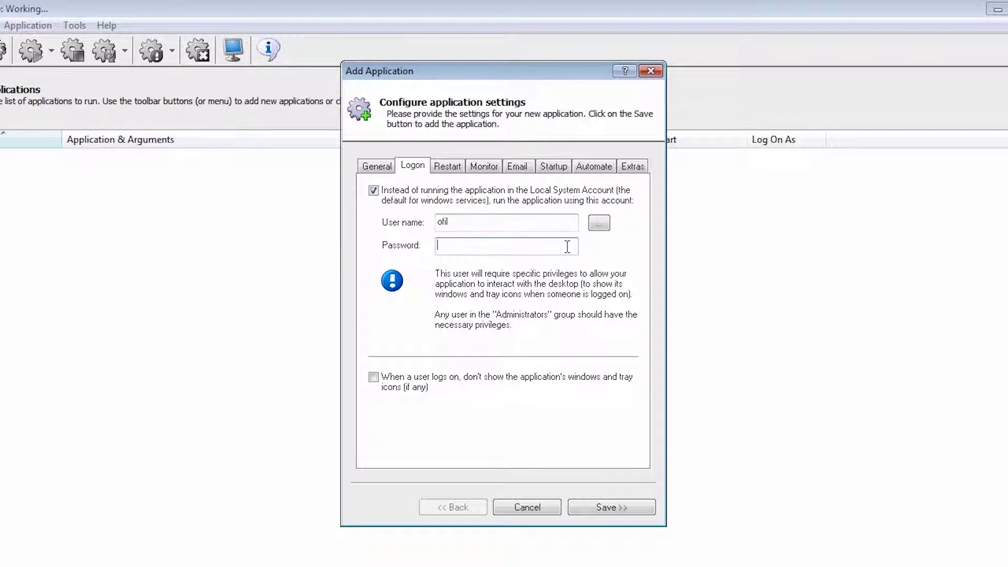
type("*********")
left_click(553, 167)
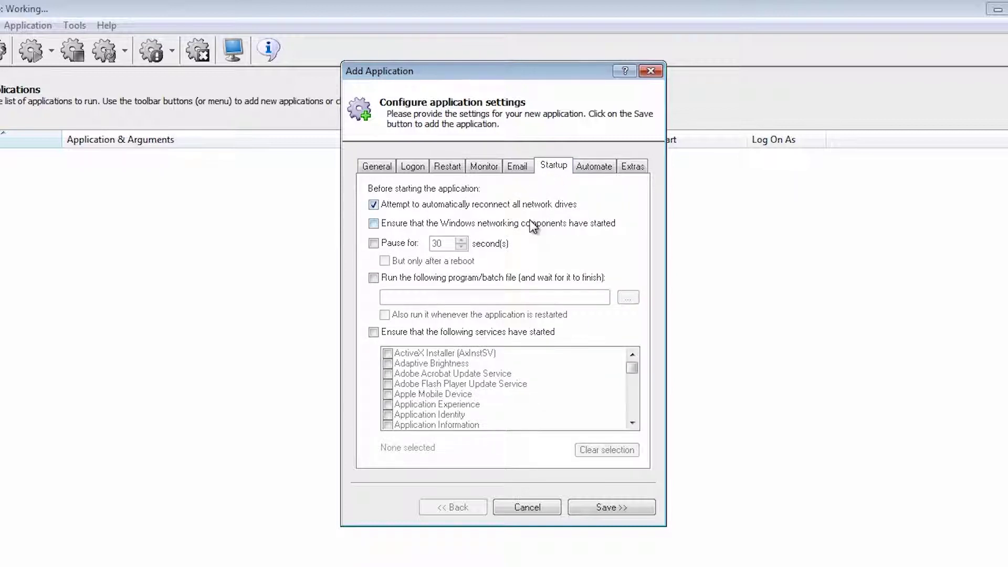
left_click(373, 224)
- Save OpenOffice Server, start it via the Application menu, and enter netstat -anp tcp in Command Prompt
left_click(628, 508)
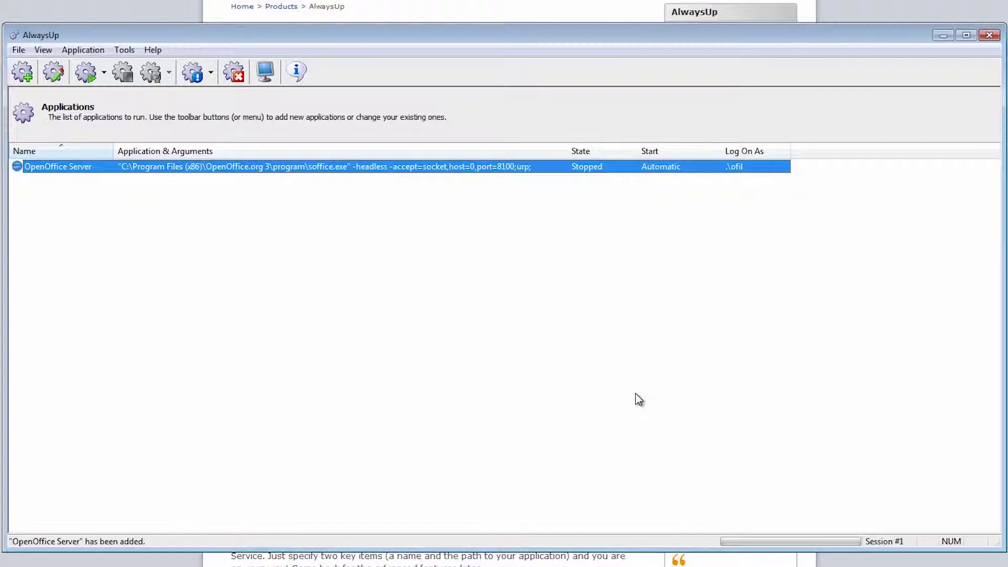
left_click(117, 180)
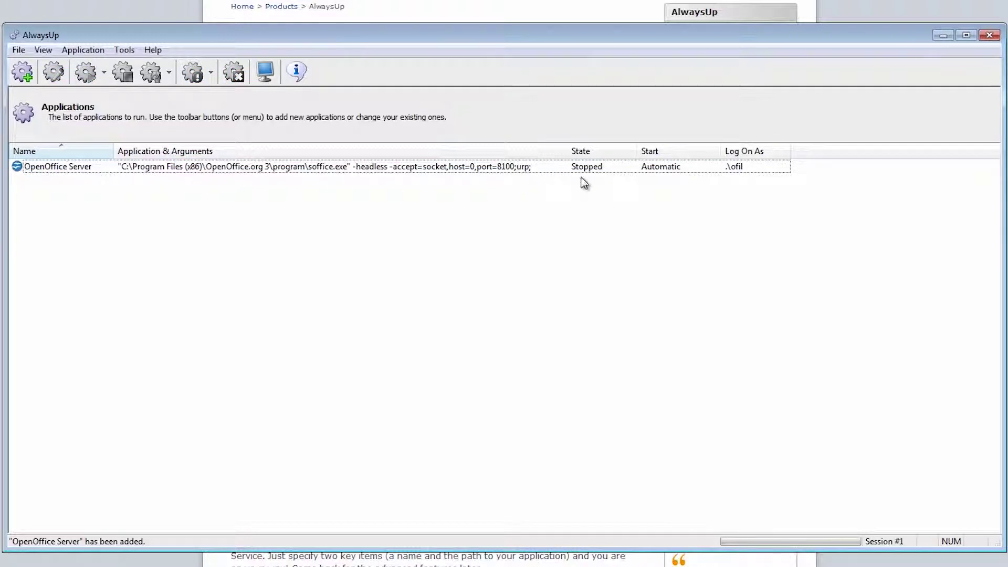
left_click(514, 169)
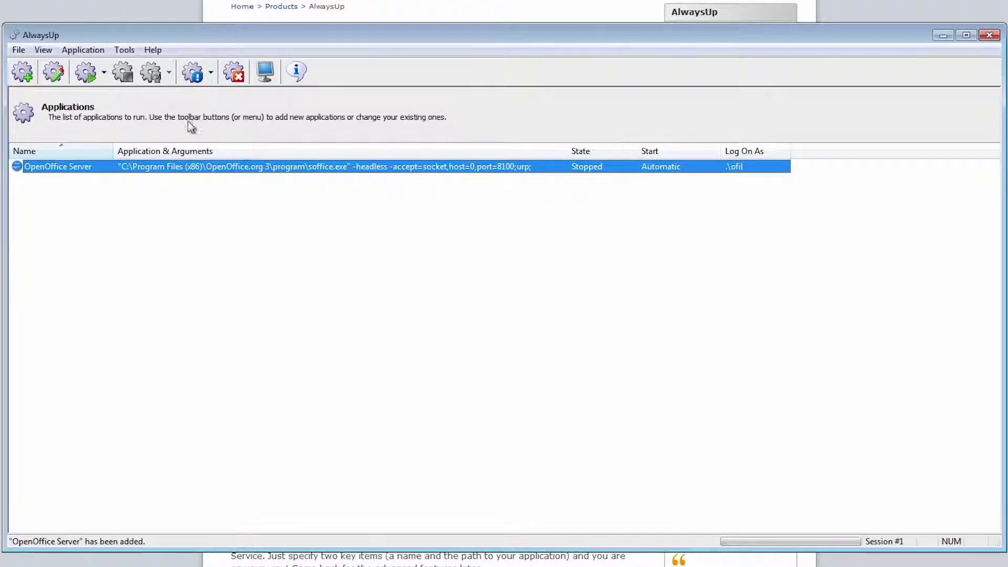
left_click(84, 50)
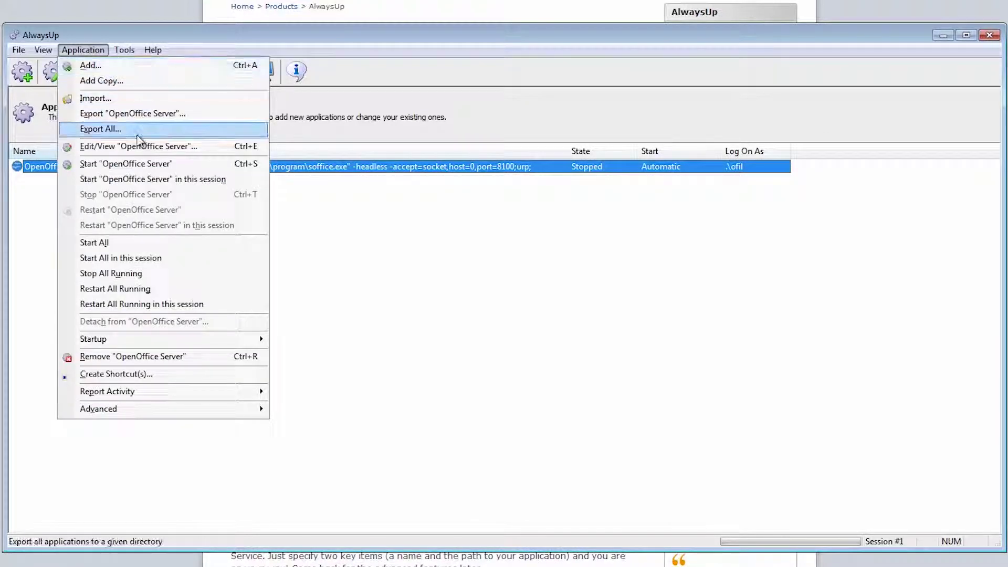
left_click(163, 165)
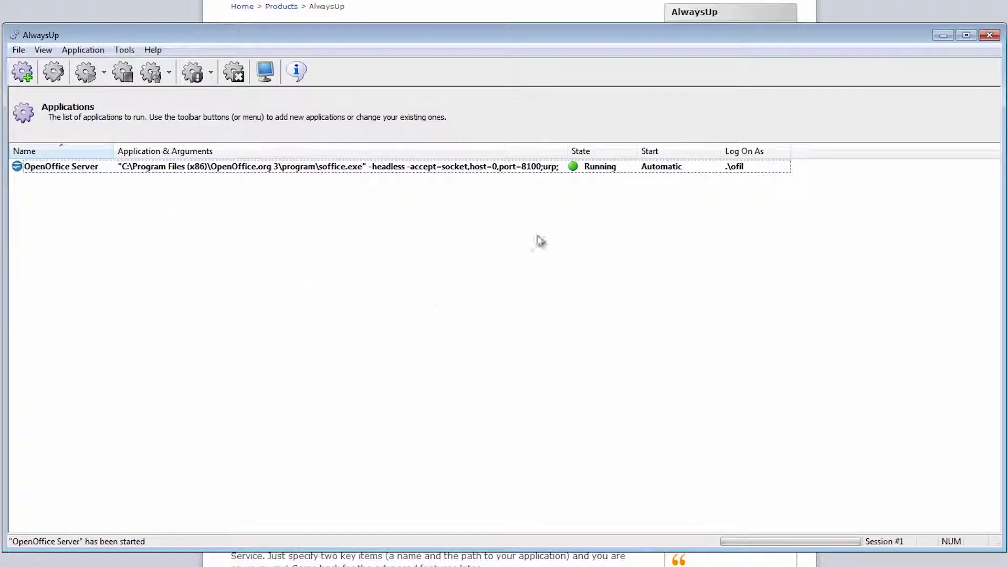
type("net")
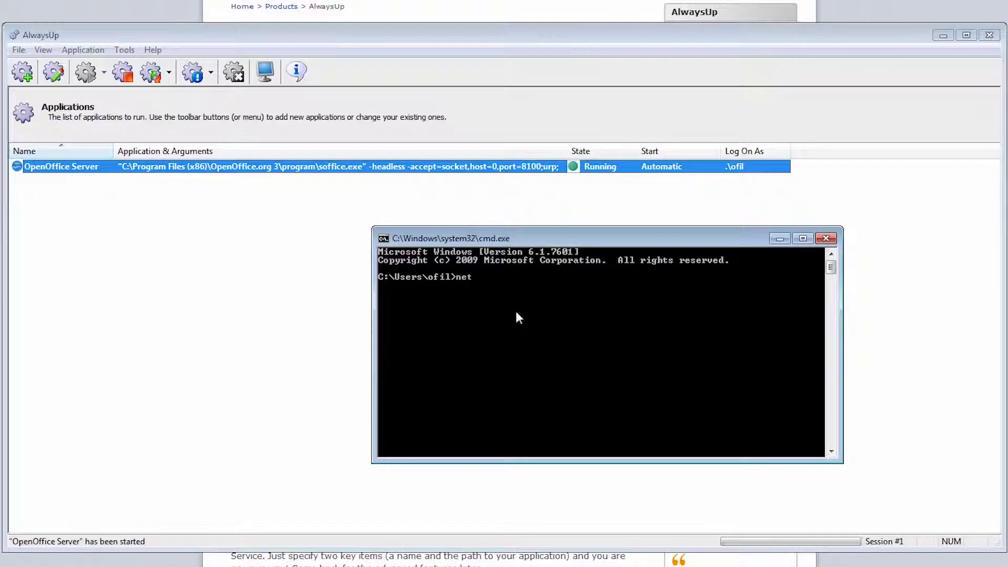
type("stat -anp tcp")
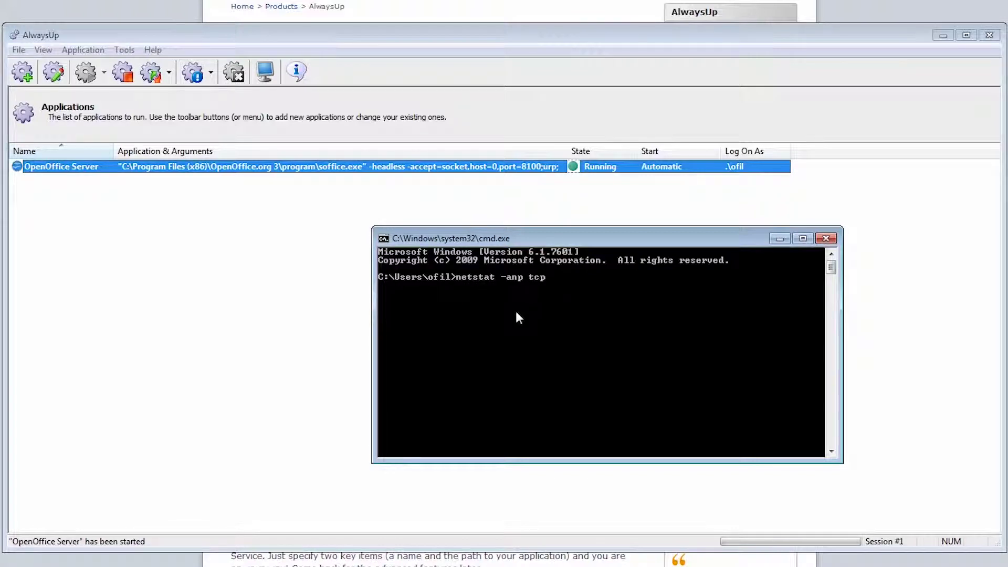
- Run netstat -anp tcp to confirm 0.0.0.0:8100 is LISTENING, then close Command Prompt
key("Return")
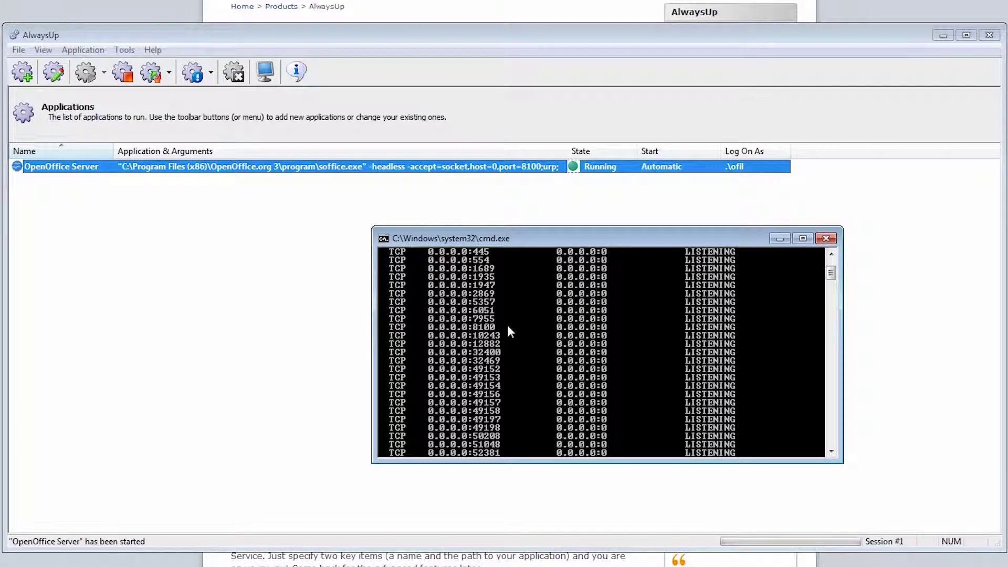
key("alt+F4")
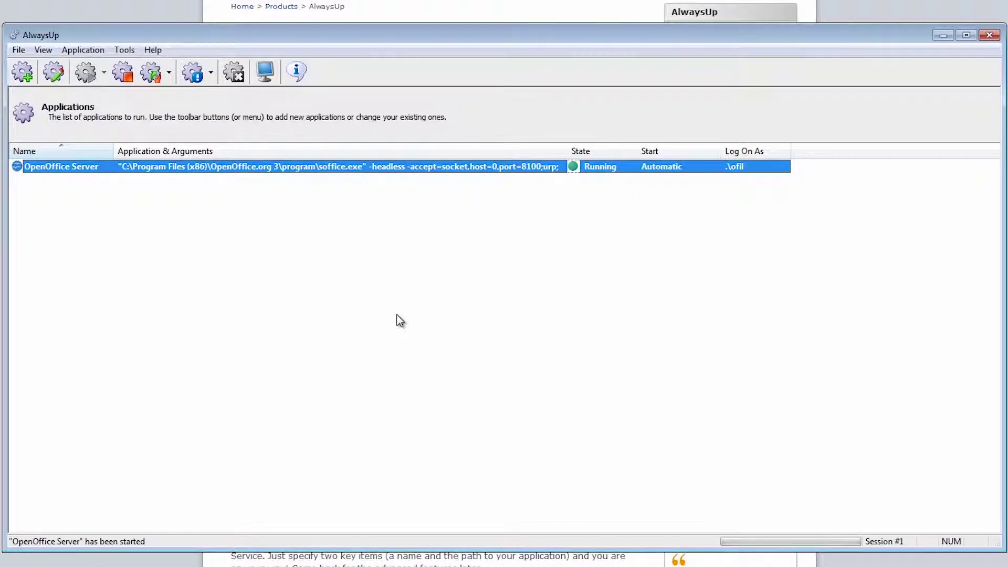
- Open OpenOffice Server's Edit/View Application settings and review the Email tab and priority levels
left_click(328, 184)
right_click(321, 169)
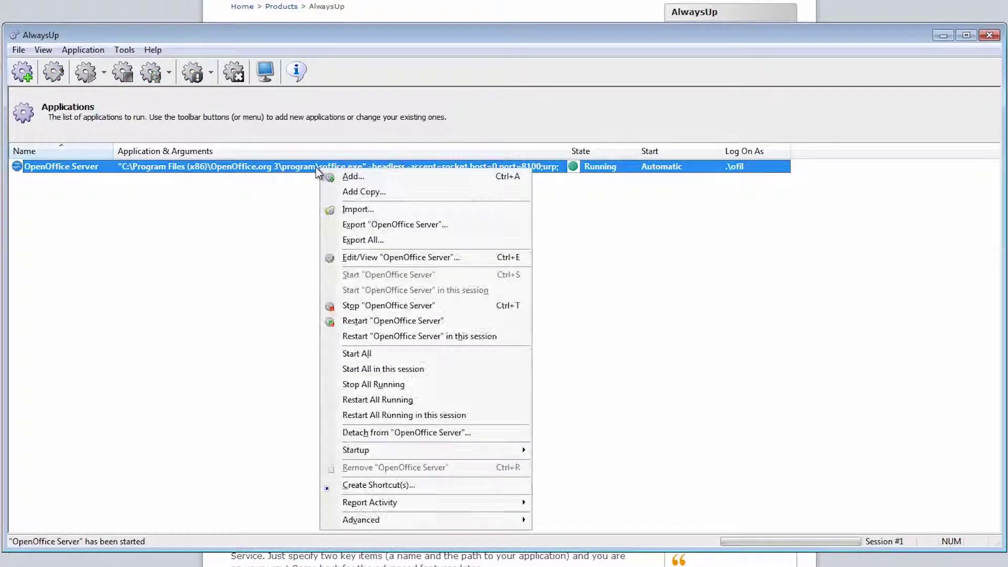
double_click(307, 174)
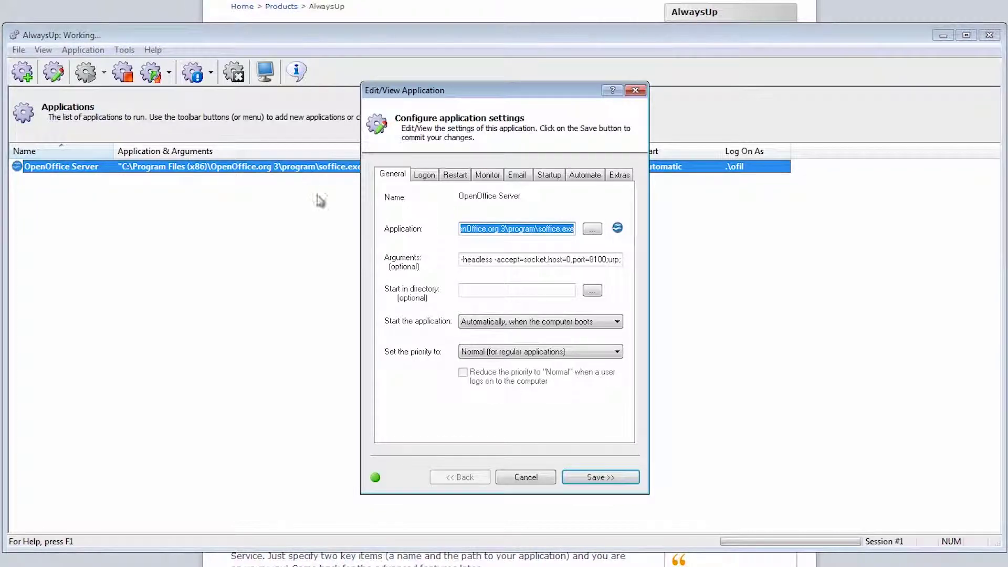
left_click(515, 178)
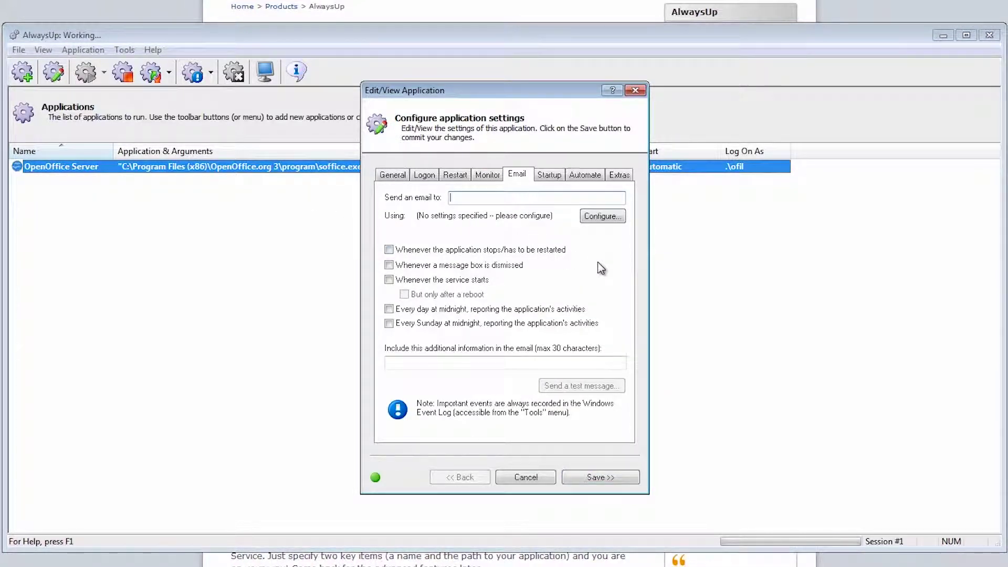
left_click(393, 174)
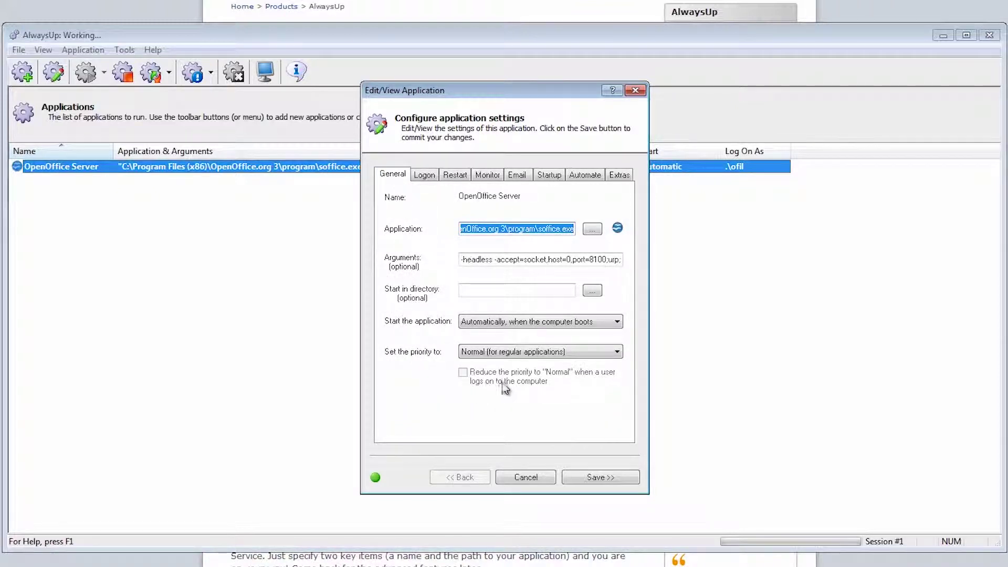
left_click(559, 353)
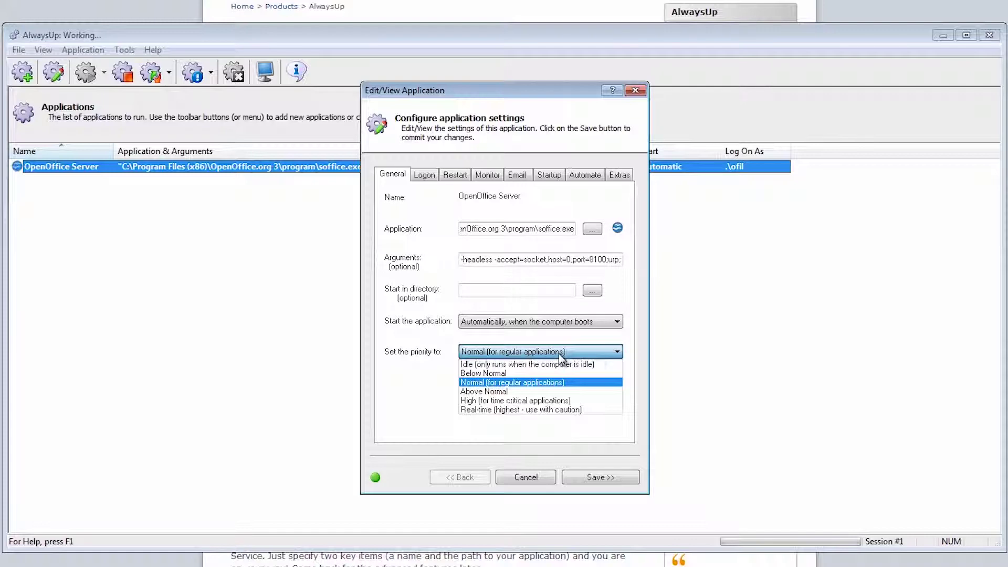